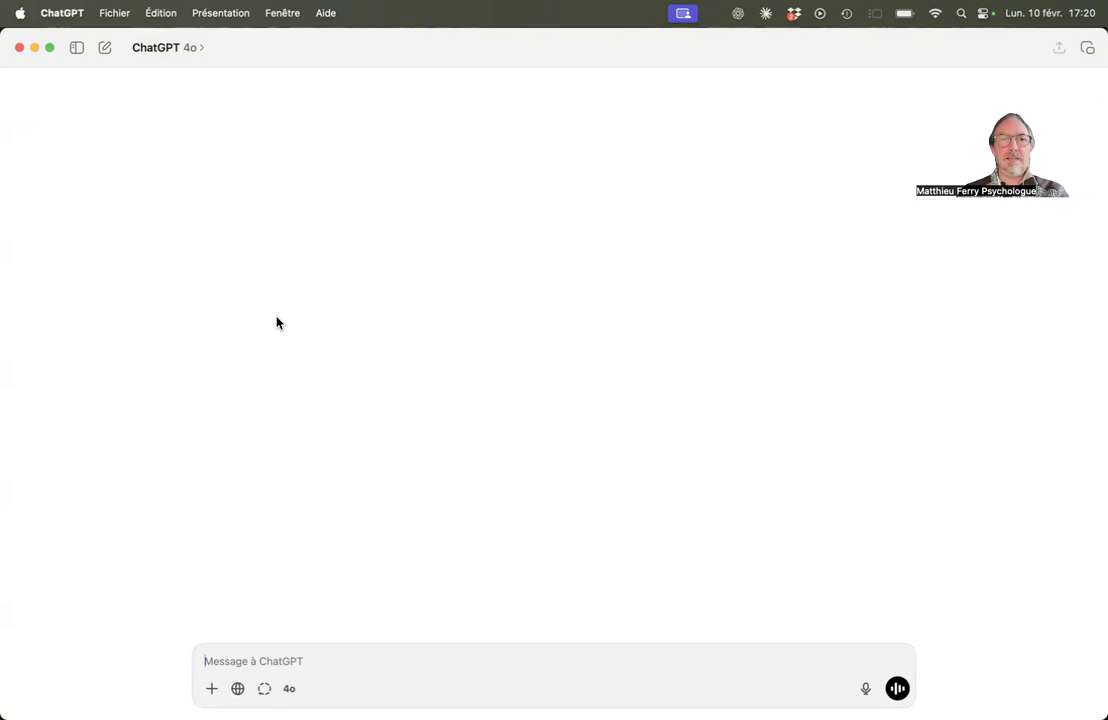
Step: Switch to Aperçu to read the captured question about assujettissement versus abnégation, and return to ChatGPT
{"action": "key", "text": "super+Tab"}
{"action": "key", "text": "super+Tab"}
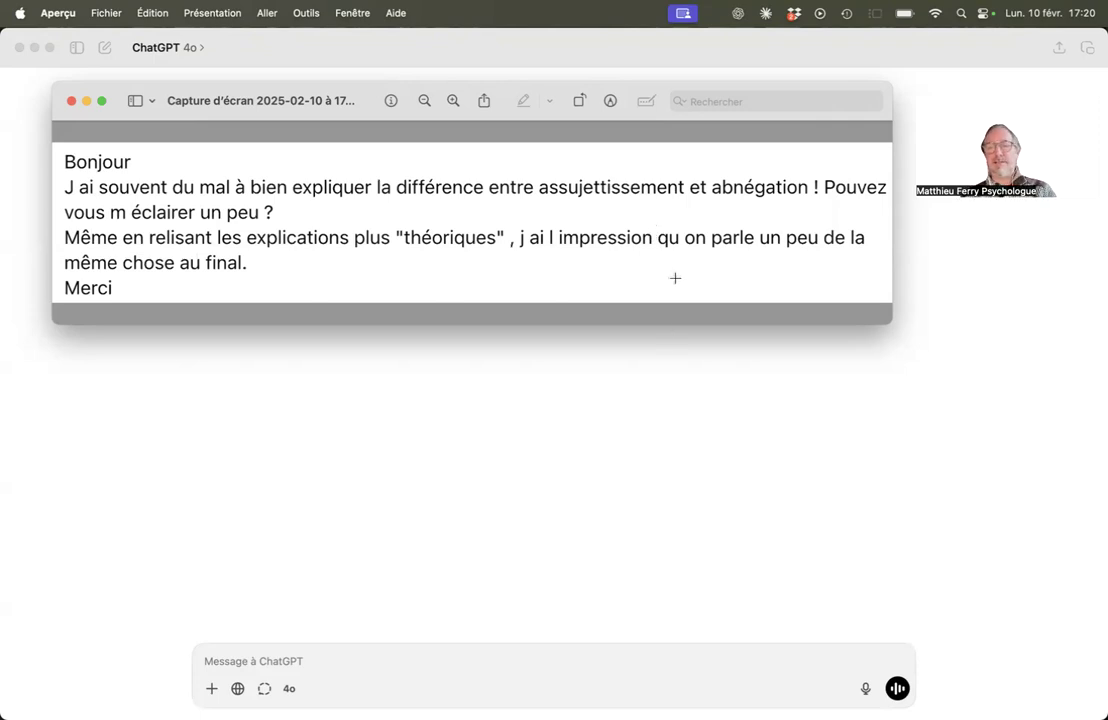
{"action": "left_click", "coordinate": [796, 524]}
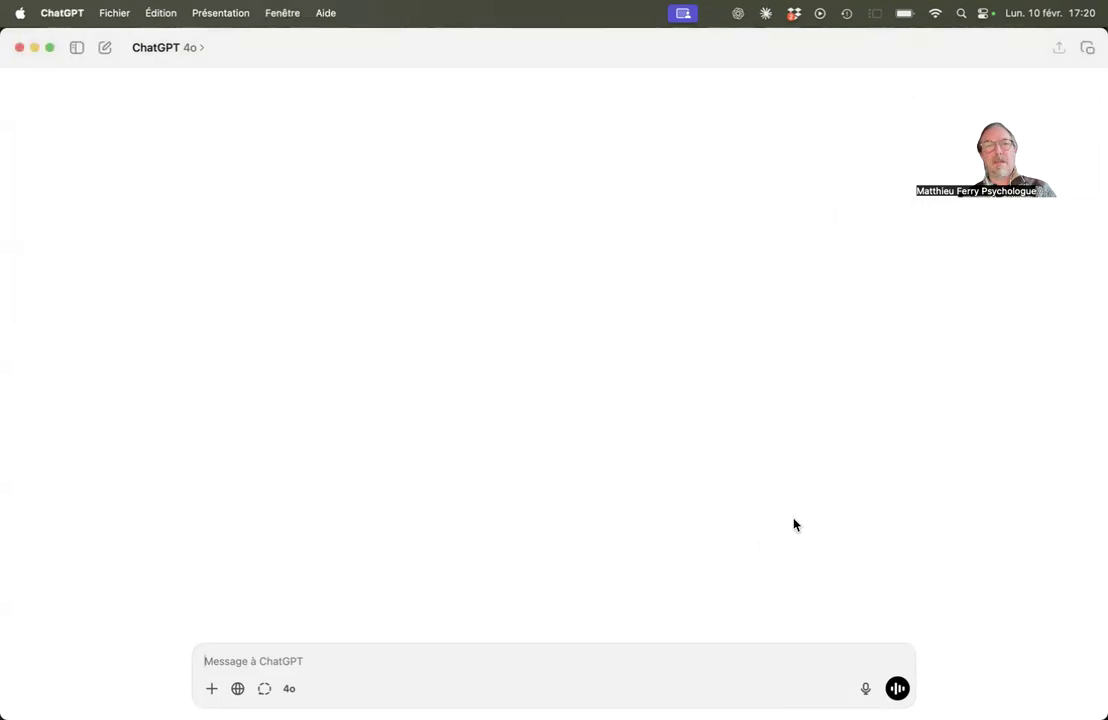
Step: Dictate and send a French request for a clear, illustrated psychoeducation document structure differentiating Jeffrey Young's assujettissement and abnégation schemas
{"action": "left_click", "coordinate": [865, 692]}
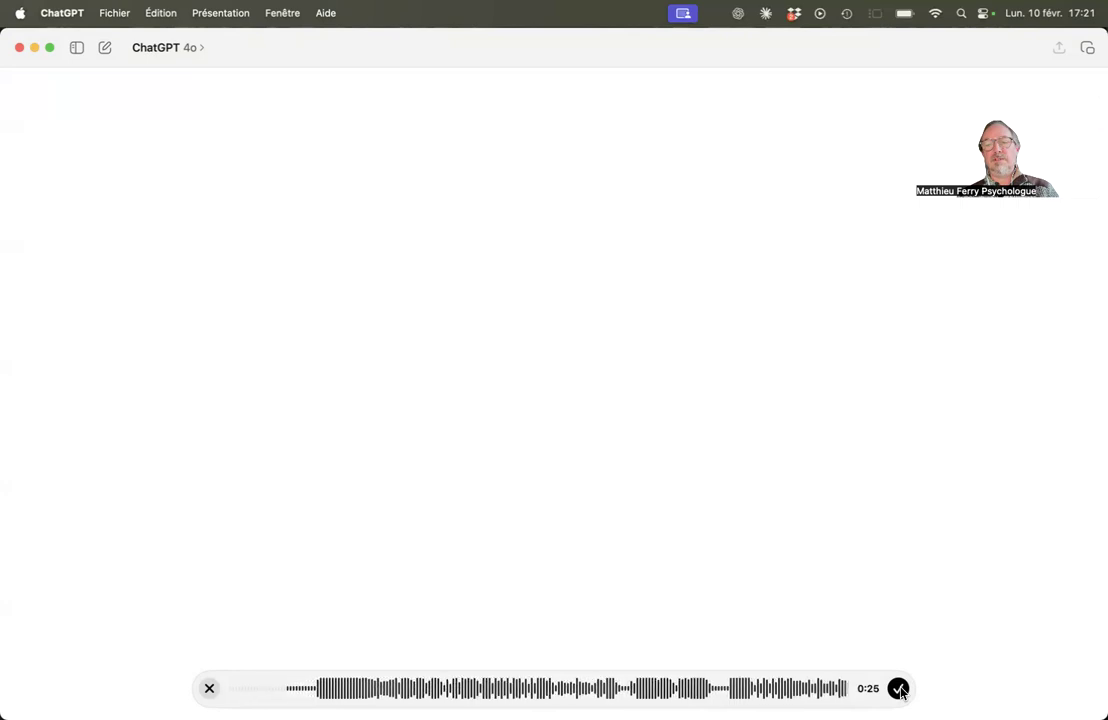
{"action": "left_click", "coordinate": [899, 689]}
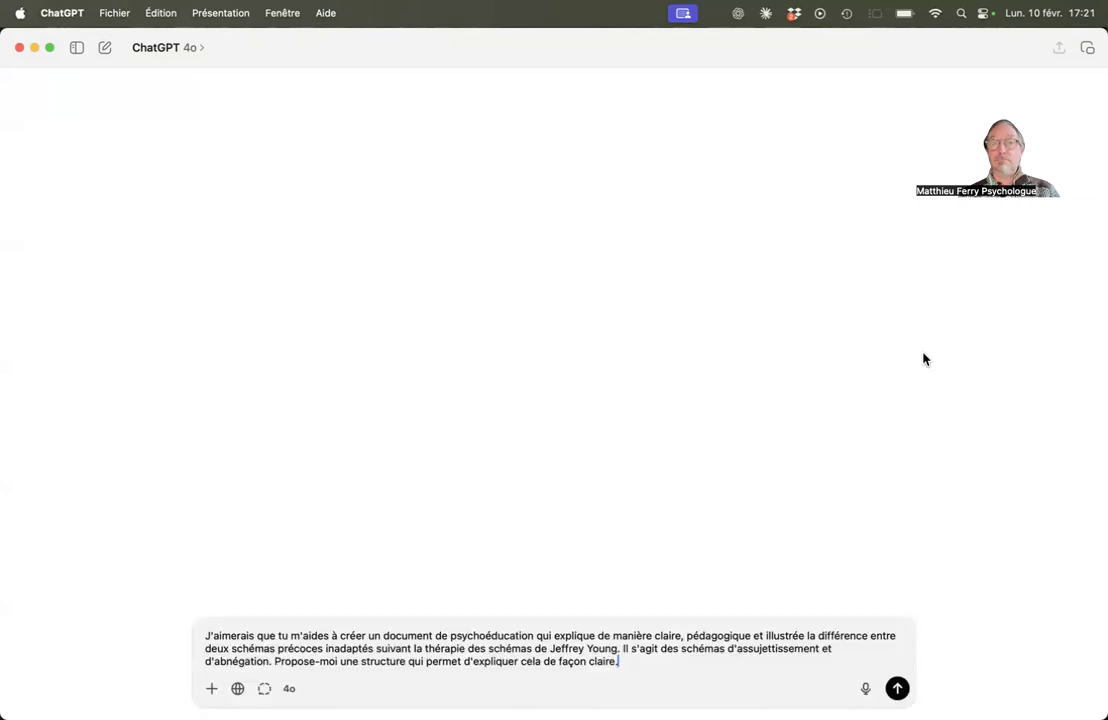
{"action": "left_click", "coordinate": [896, 688]}
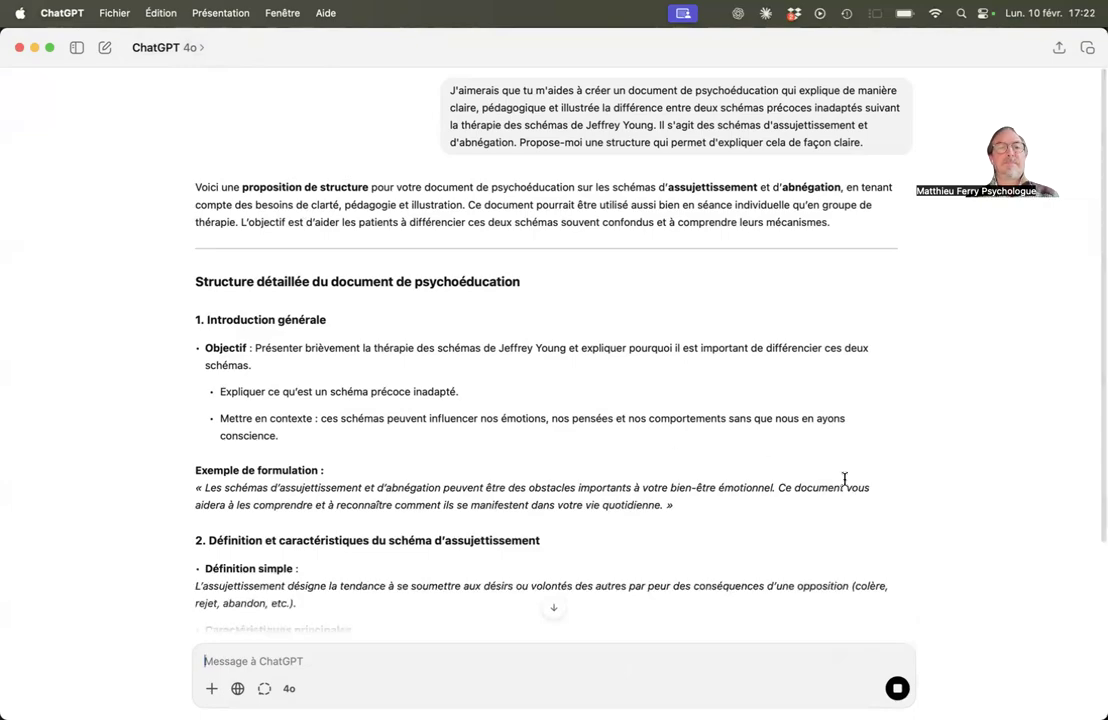
Step: Read the proposed document structure's general introduction and its section defining the assujettissement schema
{"action": "scroll", "coordinate": [844, 479], "scroll_direction": "down", "scroll_amount": 1}
{"action": "scroll", "coordinate": [845, 480], "scroll_direction": "down", "scroll_amount": 2}
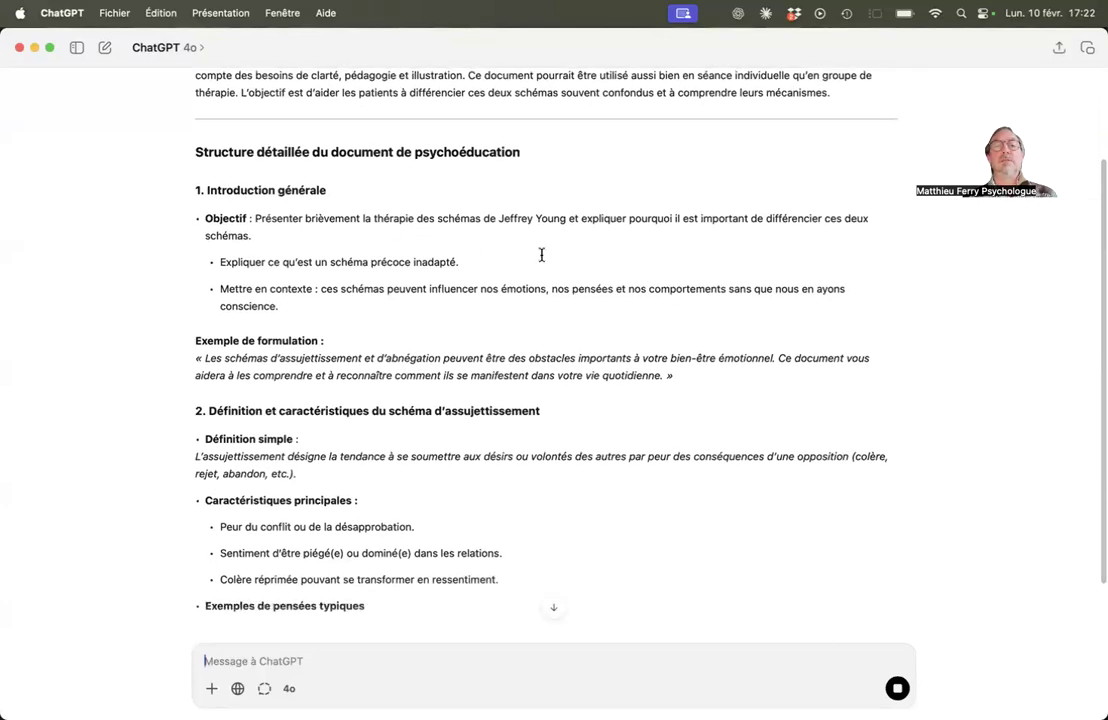
{"action": "scroll", "coordinate": [541, 255], "scroll_direction": "down", "scroll_amount": 2}
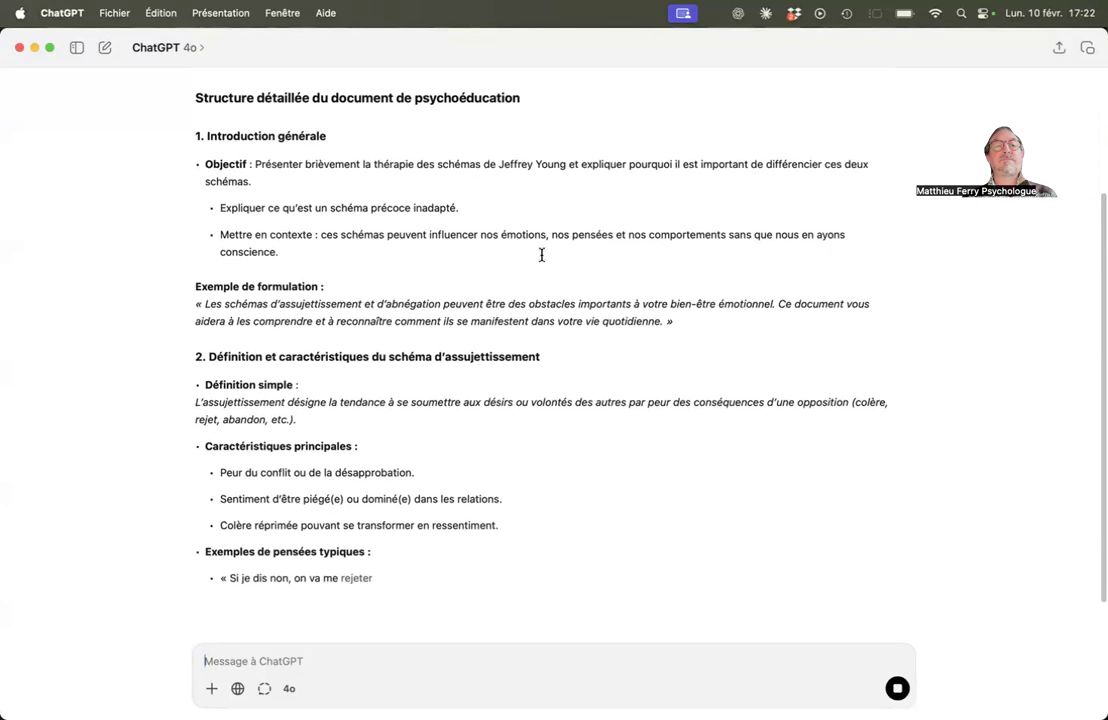
{"action": "scroll", "coordinate": [453, 260], "scroll_direction": "down", "scroll_amount": 1}
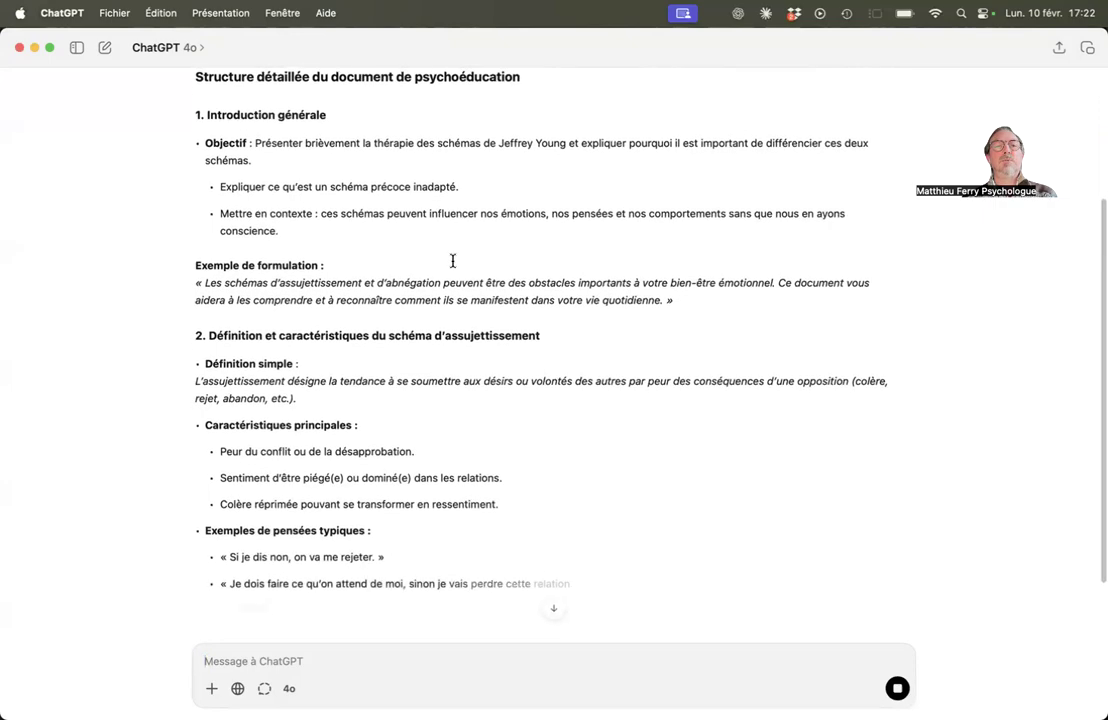
{"action": "scroll", "coordinate": [195, 242], "scroll_direction": "down", "scroll_amount": 1}
{"action": "scroll", "coordinate": [196, 242], "scroll_direction": "down", "scroll_amount": 1}
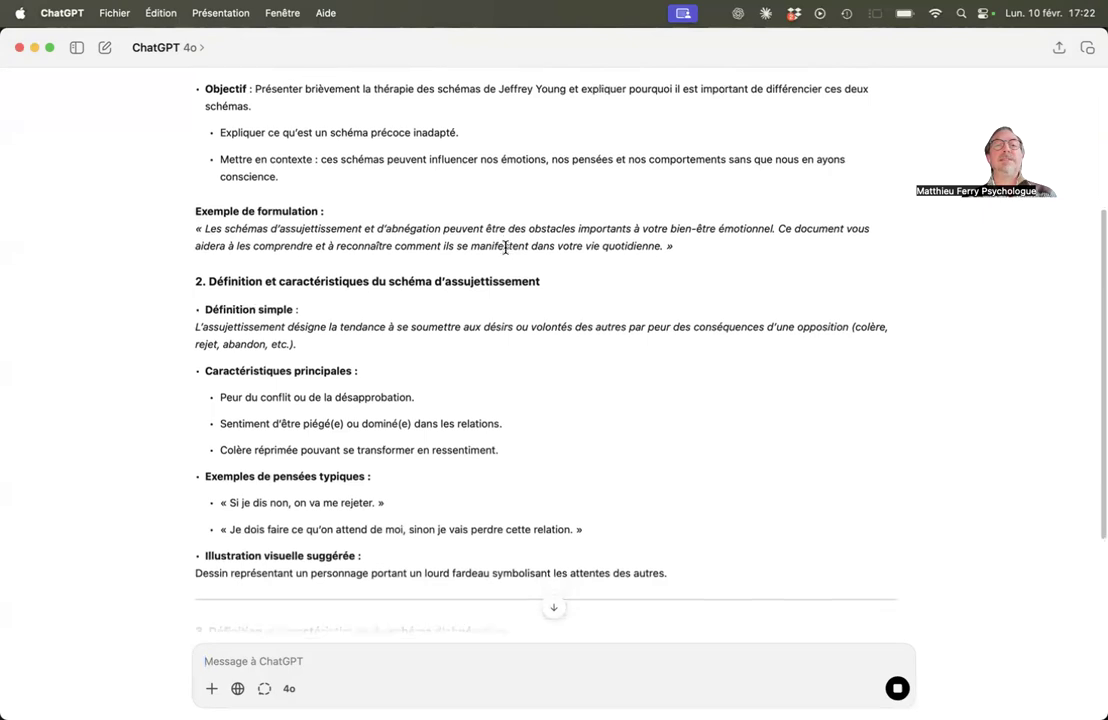
{"action": "scroll", "coordinate": [505, 247], "scroll_direction": "down", "scroll_amount": 1}
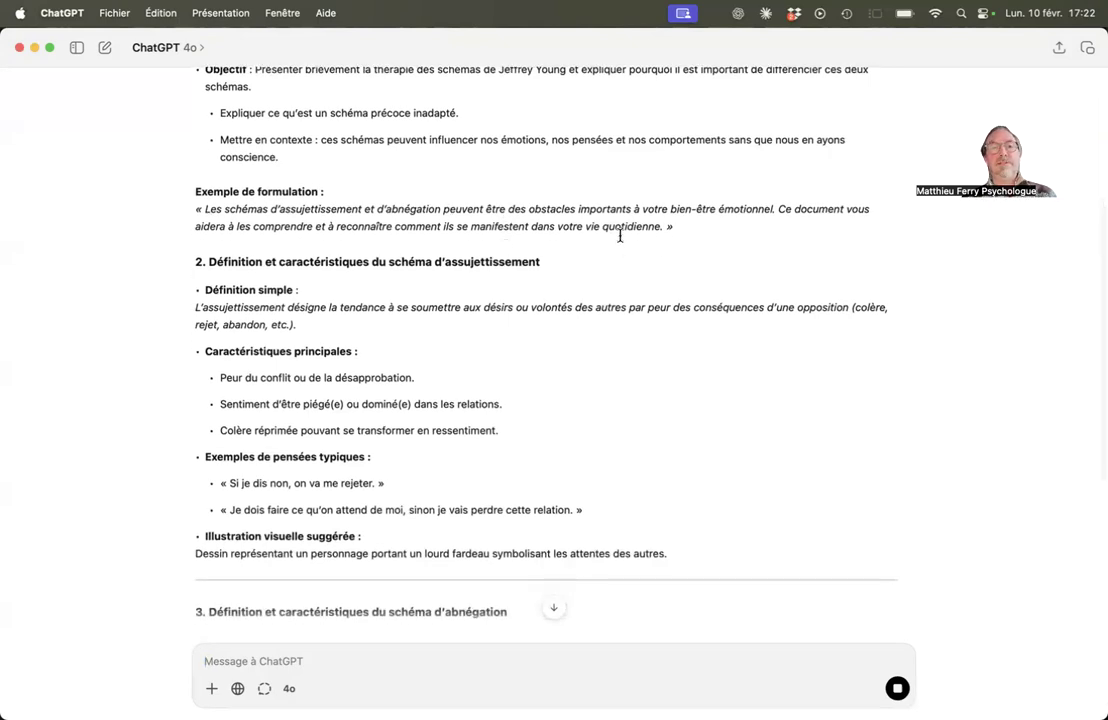
{"action": "scroll", "coordinate": [620, 236], "scroll_direction": "down", "scroll_amount": 1}
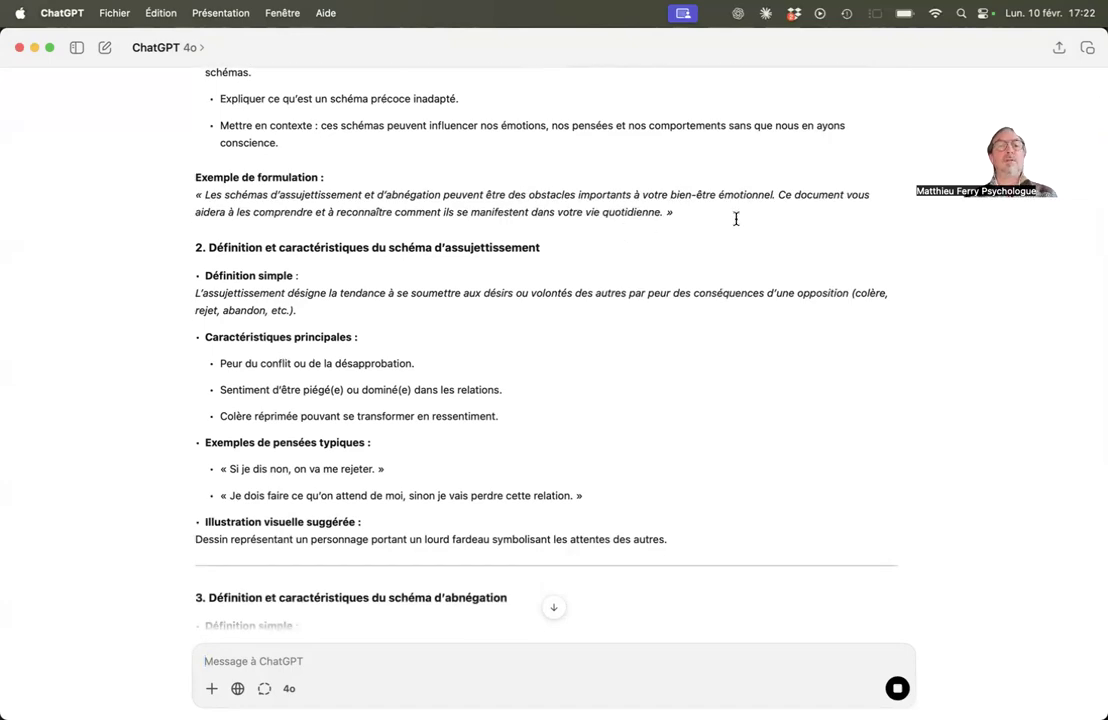
{"action": "scroll", "coordinate": [736, 218], "scroll_direction": "down", "scroll_amount": 2}
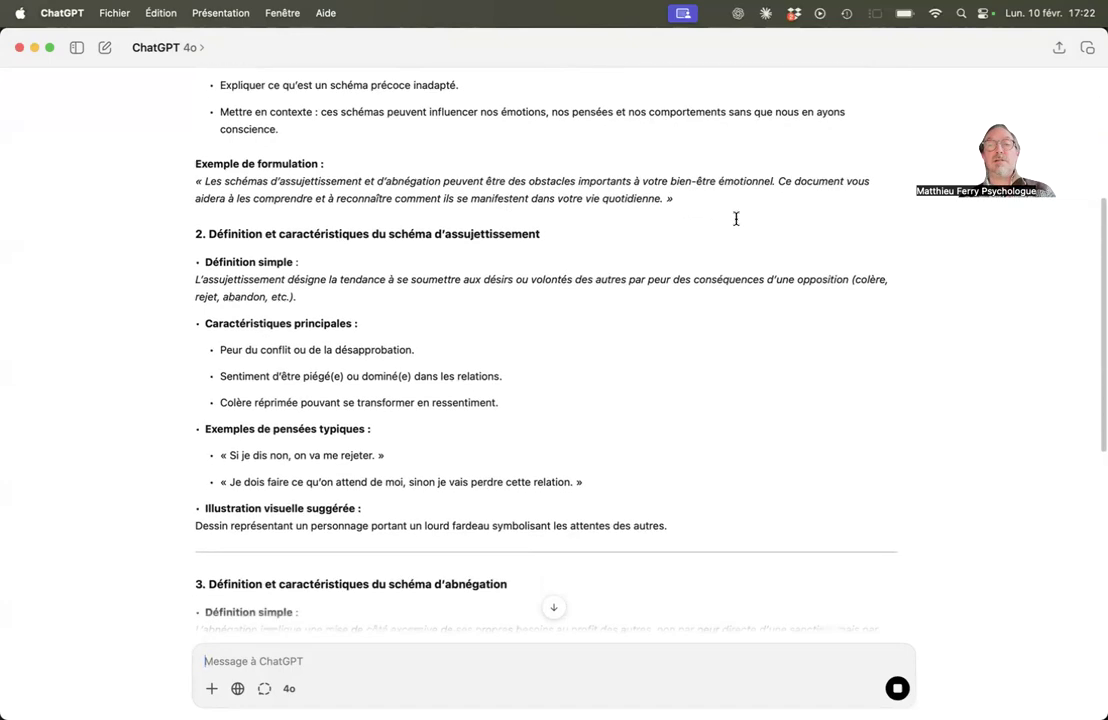
{"action": "scroll", "coordinate": [736, 218], "scroll_direction": "down", "scroll_amount": 1}
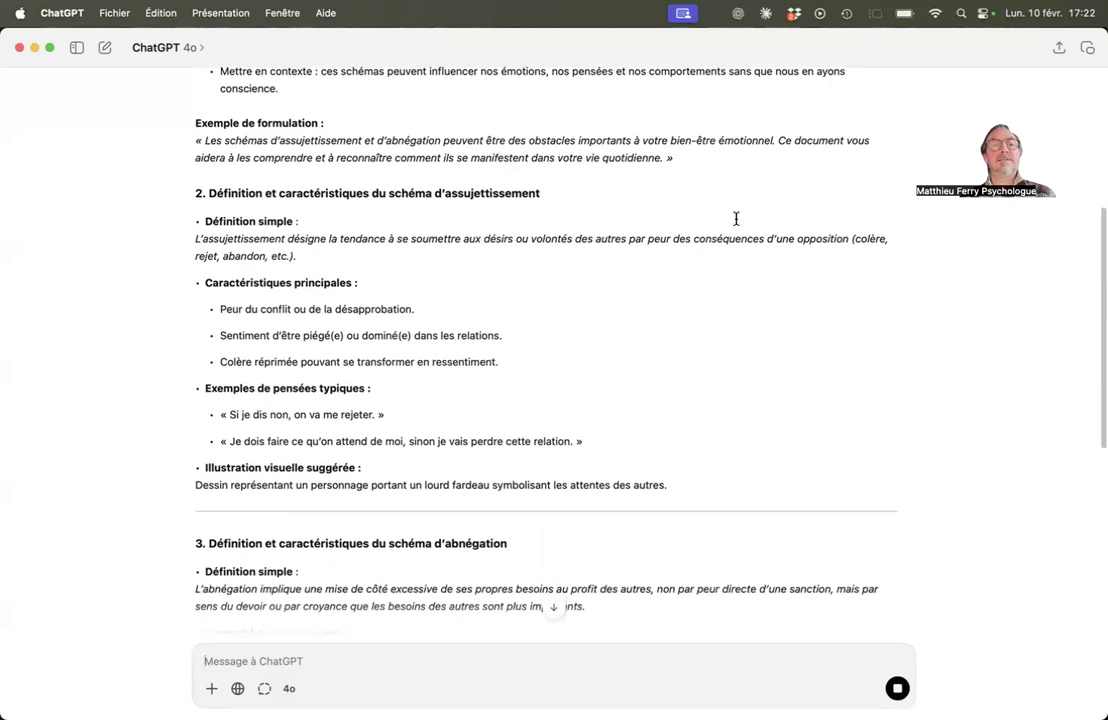
{"action": "scroll", "coordinate": [736, 218], "scroll_direction": "down", "scroll_amount": 5}
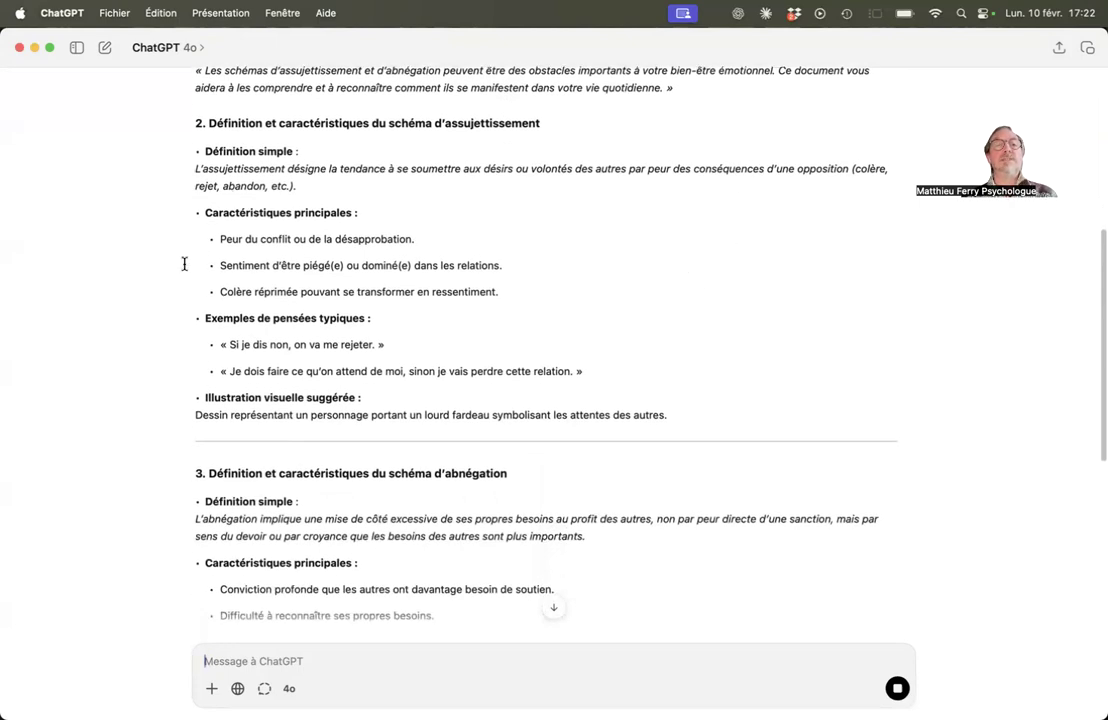
Step: Read the suggested illustration for assujettissement and section 3 on the definition and characteristics of the abnégation schema
{"action": "scroll", "coordinate": [184, 264], "scroll_direction": "down", "scroll_amount": 3}
{"action": "scroll", "coordinate": [184, 264], "scroll_direction": "down", "scroll_amount": 3}
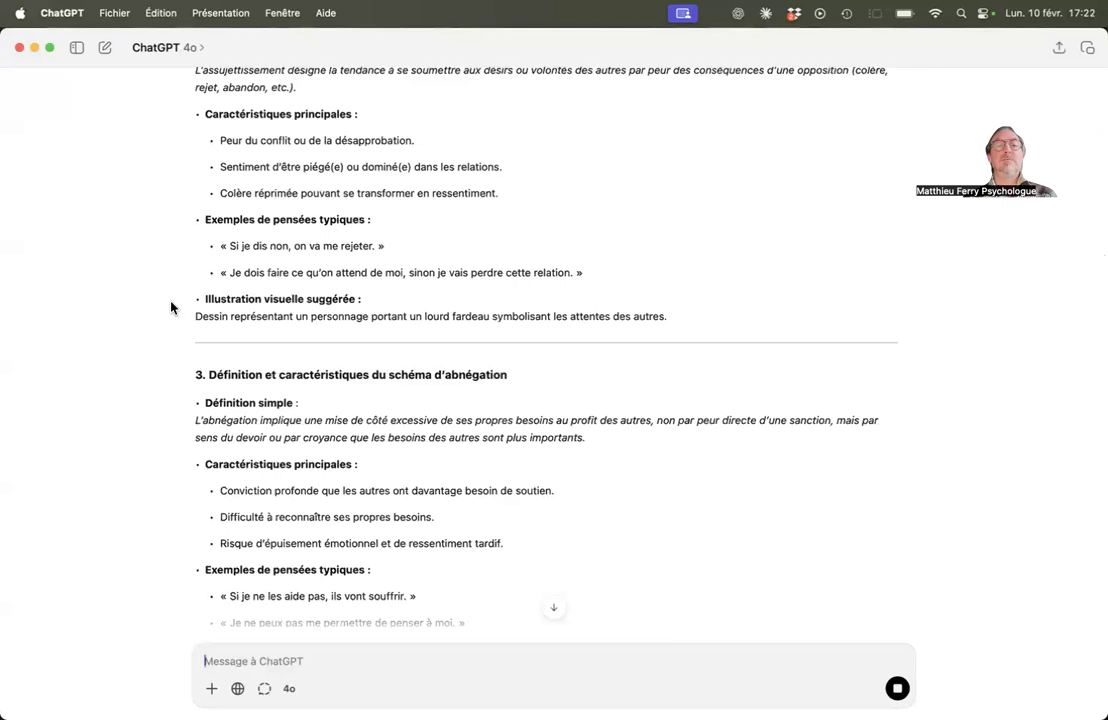
{"action": "scroll", "coordinate": [170, 307], "scroll_direction": "down", "scroll_amount": 2}
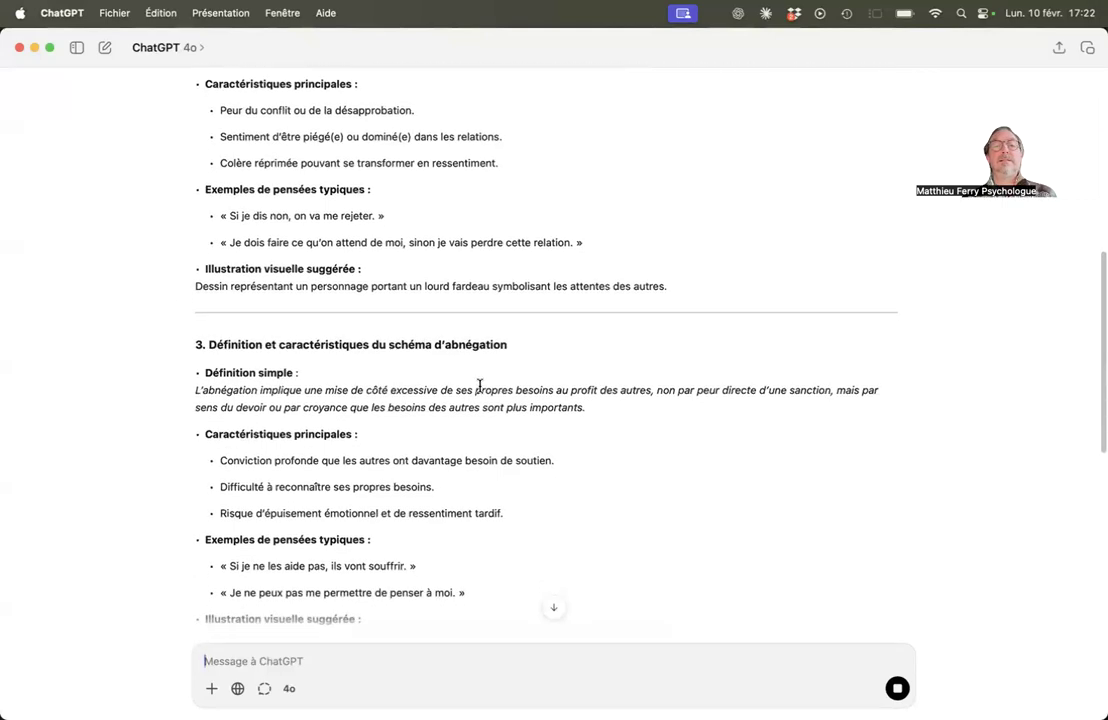
{"action": "scroll", "coordinate": [482, 320], "scroll_direction": "down", "scroll_amount": 6}
{"action": "scroll", "coordinate": [480, 386], "scroll_direction": "down", "scroll_amount": 2}
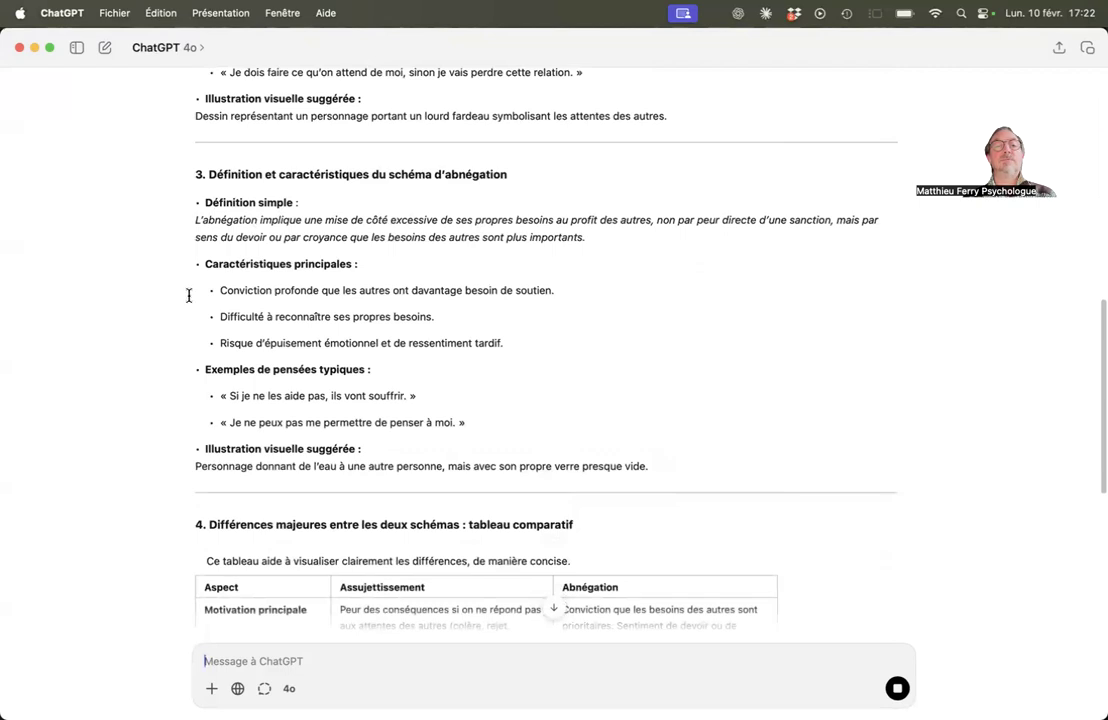
{"action": "scroll", "coordinate": [188, 296], "scroll_direction": "down", "scroll_amount": 3}
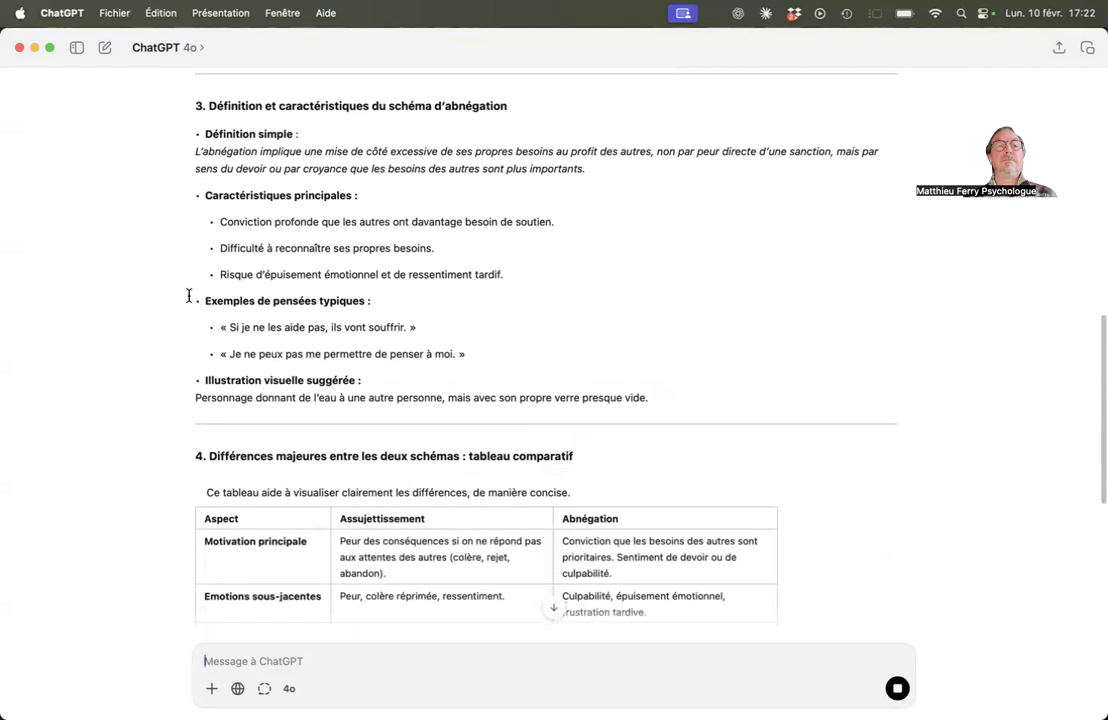
{"action": "scroll", "coordinate": [188, 296], "scroll_direction": "down", "scroll_amount": 2}
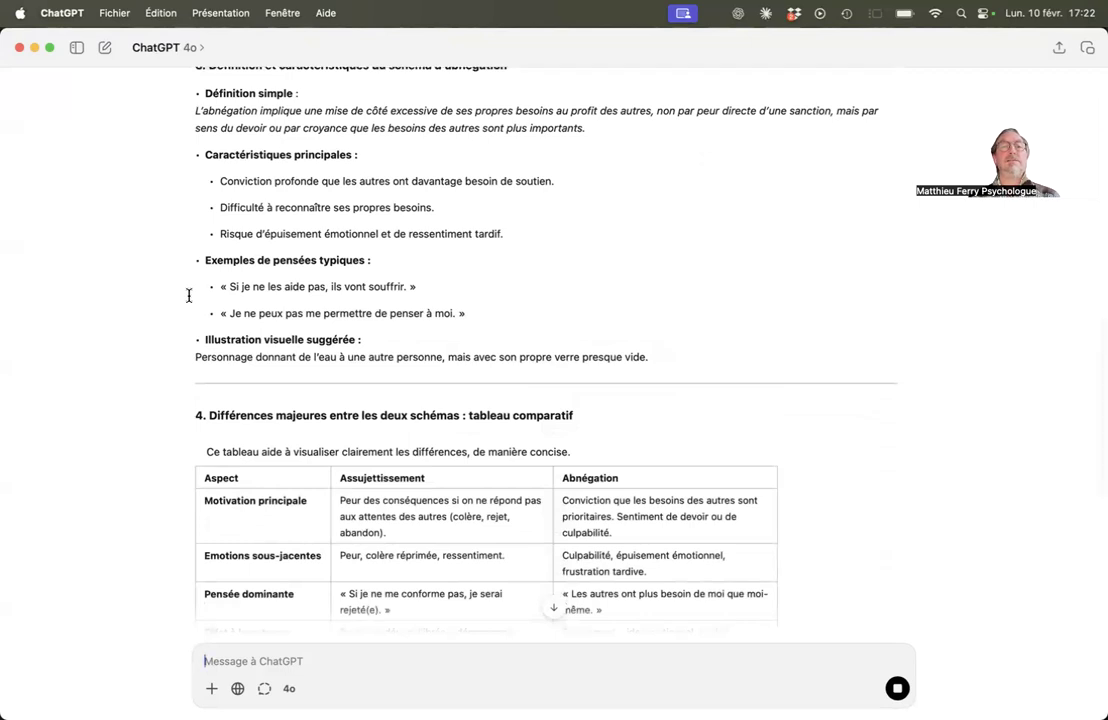
Step: Examine the comparison table in section 4, highlighting "colère" for assujettissement and "culpabilité" for abnégation in the Motivation principale row
{"action": "scroll", "coordinate": [188, 296], "scroll_direction": "up", "scroll_amount": 1}
{"action": "scroll", "coordinate": [188, 296], "scroll_direction": "down", "scroll_amount": 5}
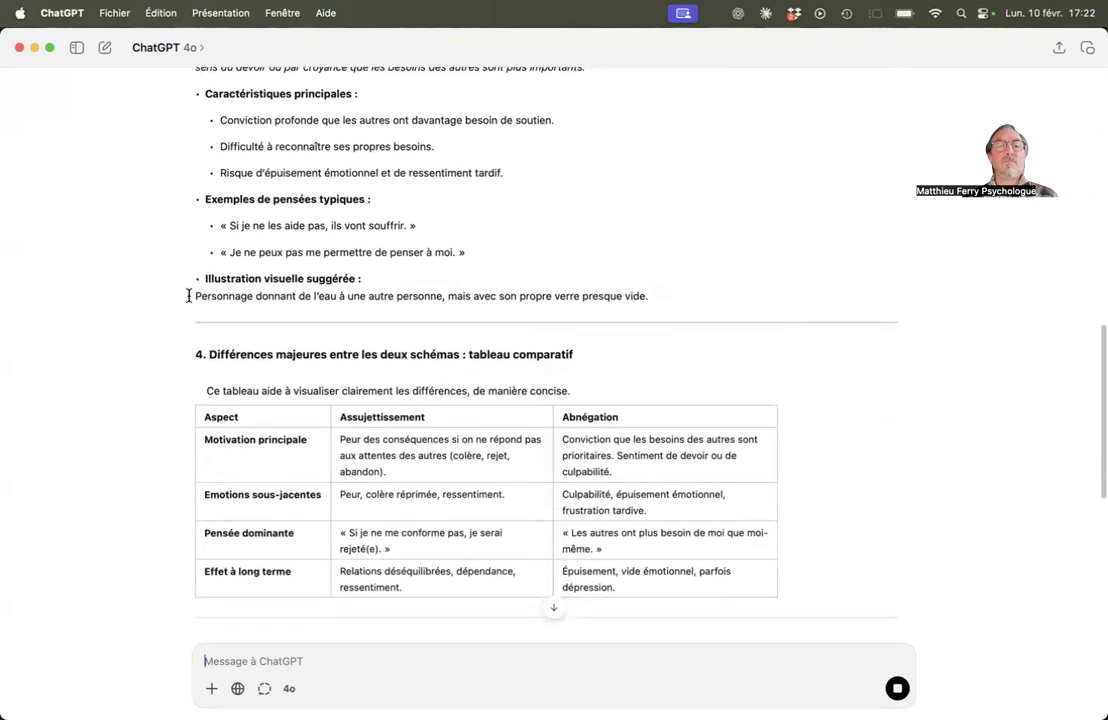
{"action": "scroll", "coordinate": [188, 296], "scroll_direction": "down", "scroll_amount": 2}
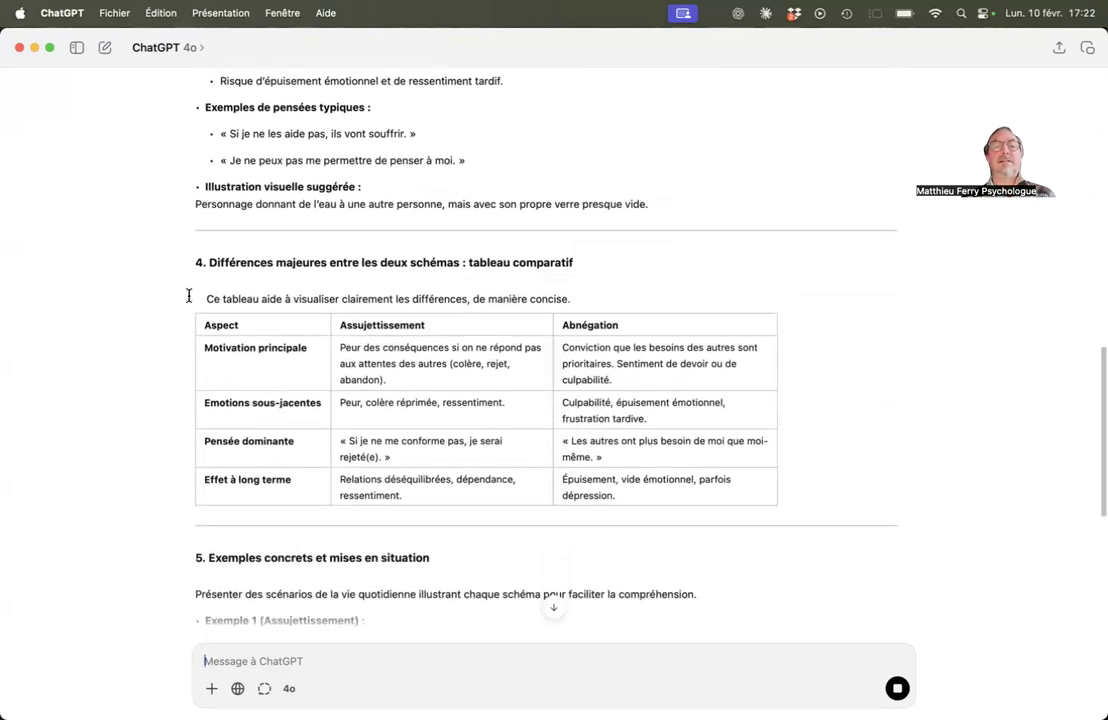
{"action": "scroll", "coordinate": [188, 296], "scroll_direction": "down", "scroll_amount": 1}
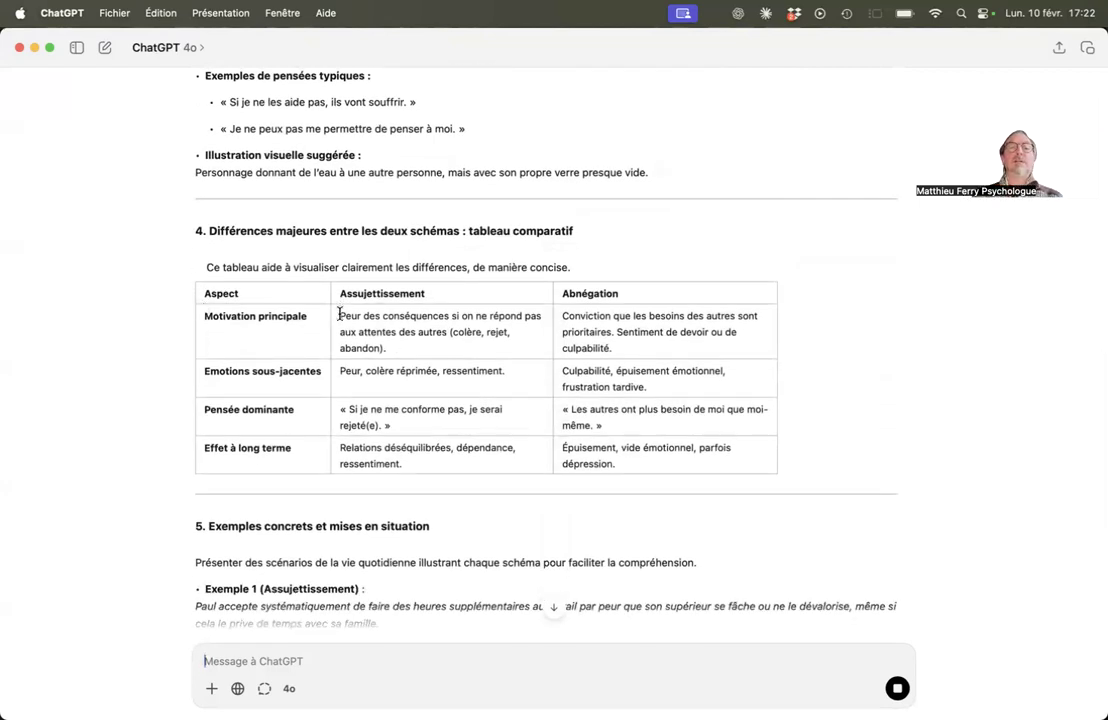
{"action": "double_click", "coordinate": [463, 331]}
{"action": "left_click", "coordinate": [457, 340]}
{"action": "scroll", "coordinate": [457, 340], "scroll_direction": "down", "scroll_amount": 1}
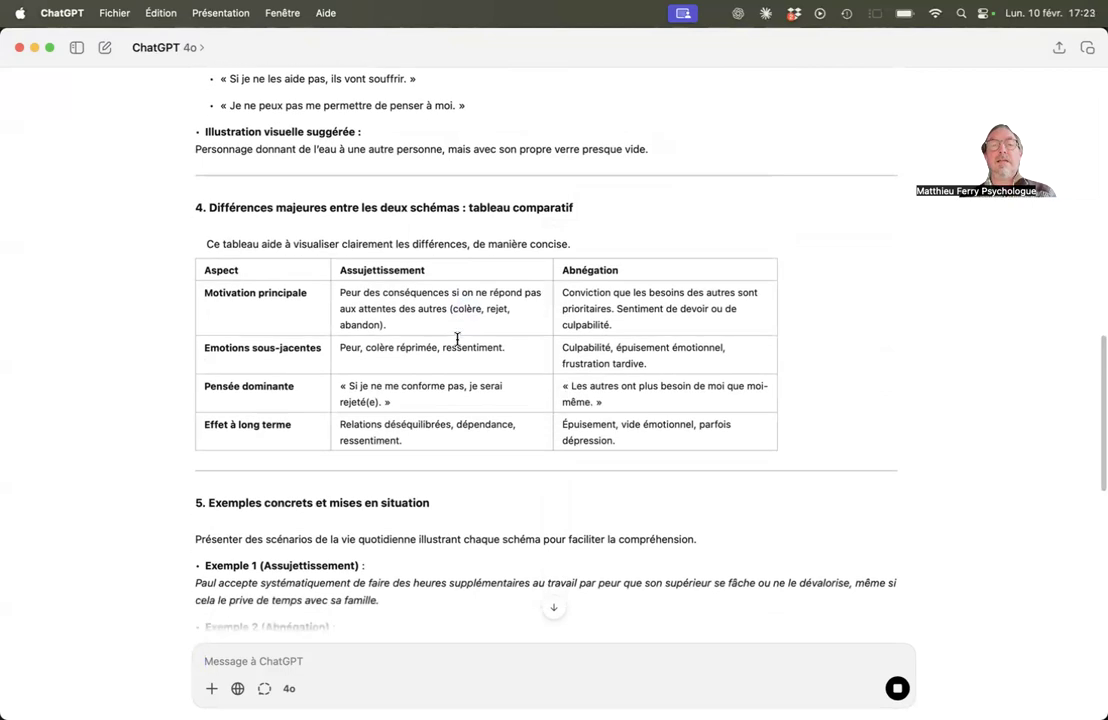
{"action": "double_click", "coordinate": [462, 310]}
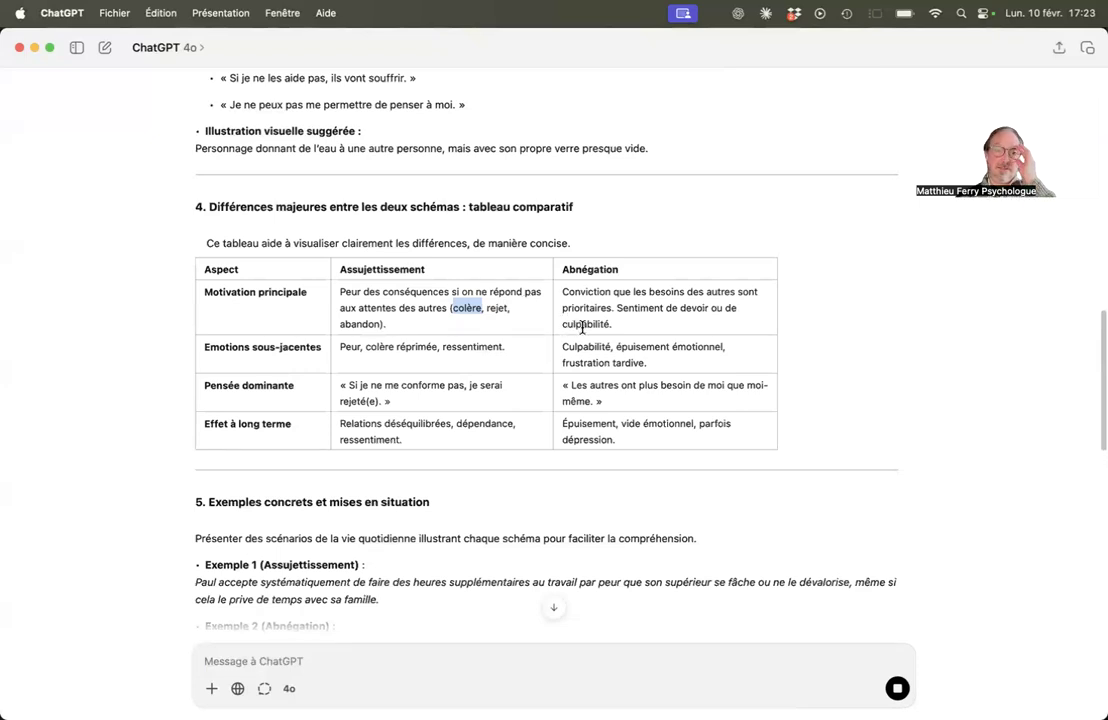
{"action": "left_click", "coordinate": [461, 314]}
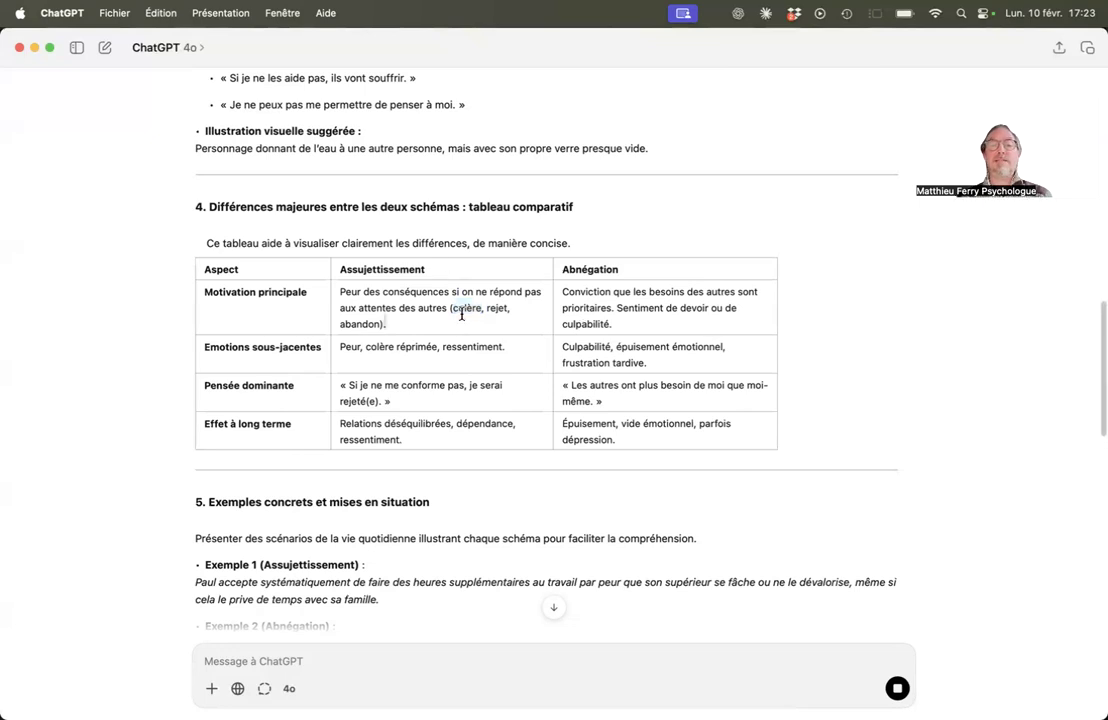
{"action": "double_click", "coordinate": [461, 309]}
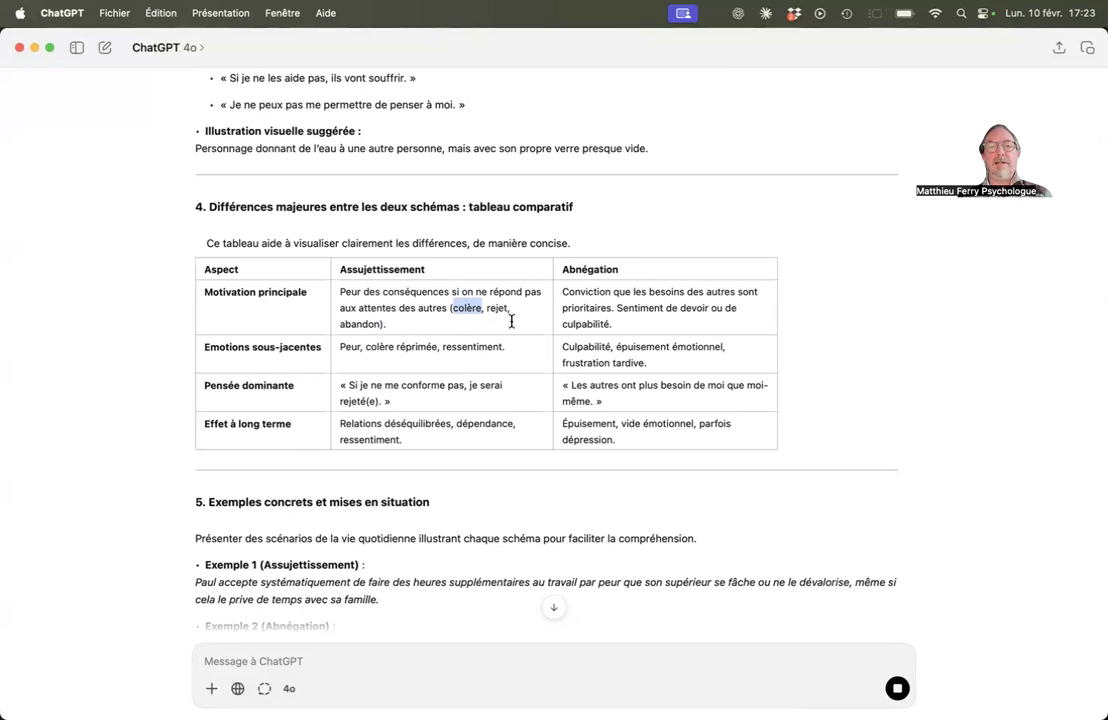
{"action": "left_click", "coordinate": [571, 318]}
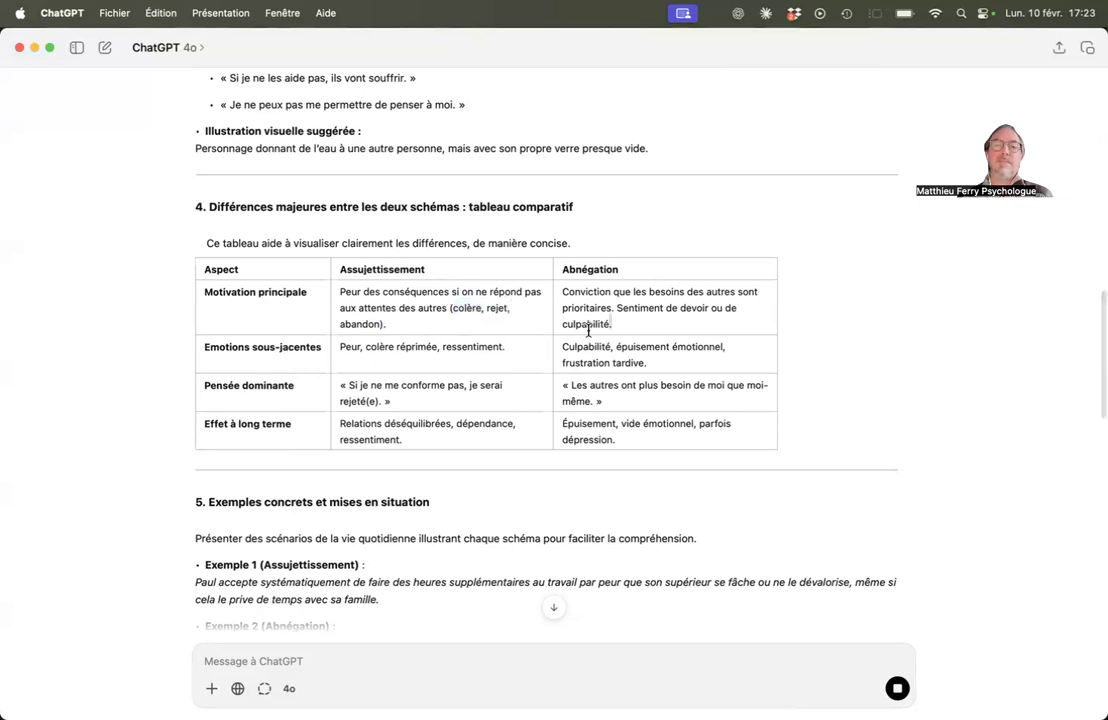
{"action": "double_click", "coordinate": [587, 321]}
{"action": "scroll", "coordinate": [710, 316], "scroll_direction": "down", "scroll_amount": 3}
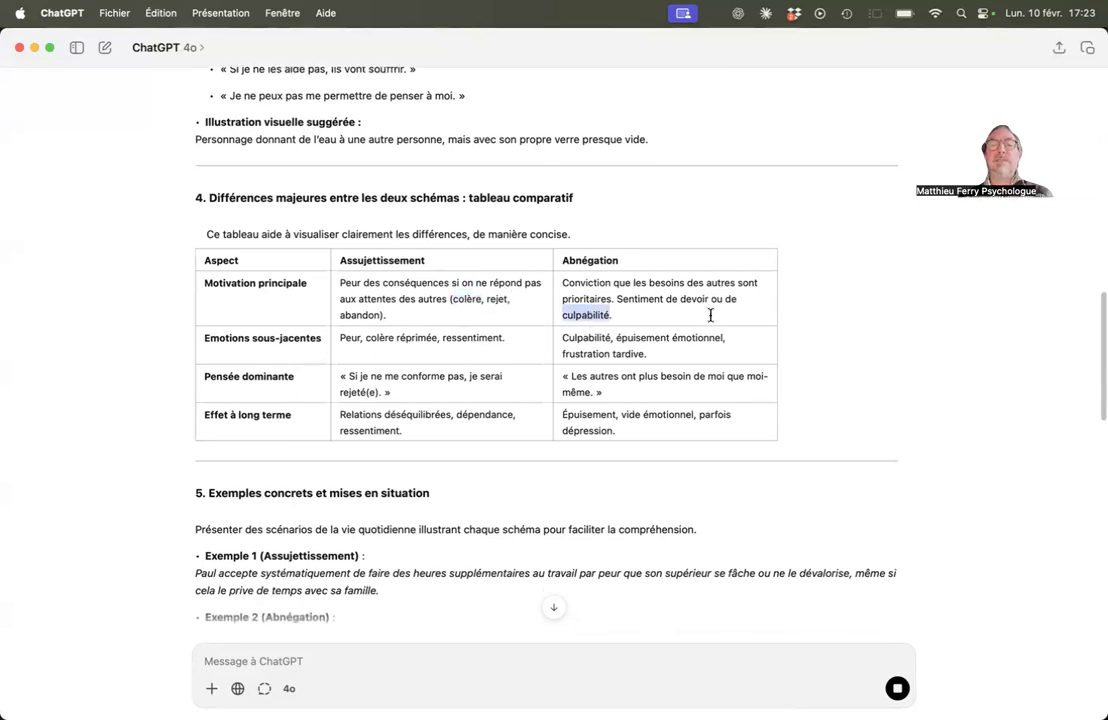
Step: Read the remaining sections on concrete examples, consequences, everyday differentiation, therapeutic strategies, conclusion and annexes
{"action": "scroll", "coordinate": [710, 316], "scroll_direction": "down", "scroll_amount": 1}
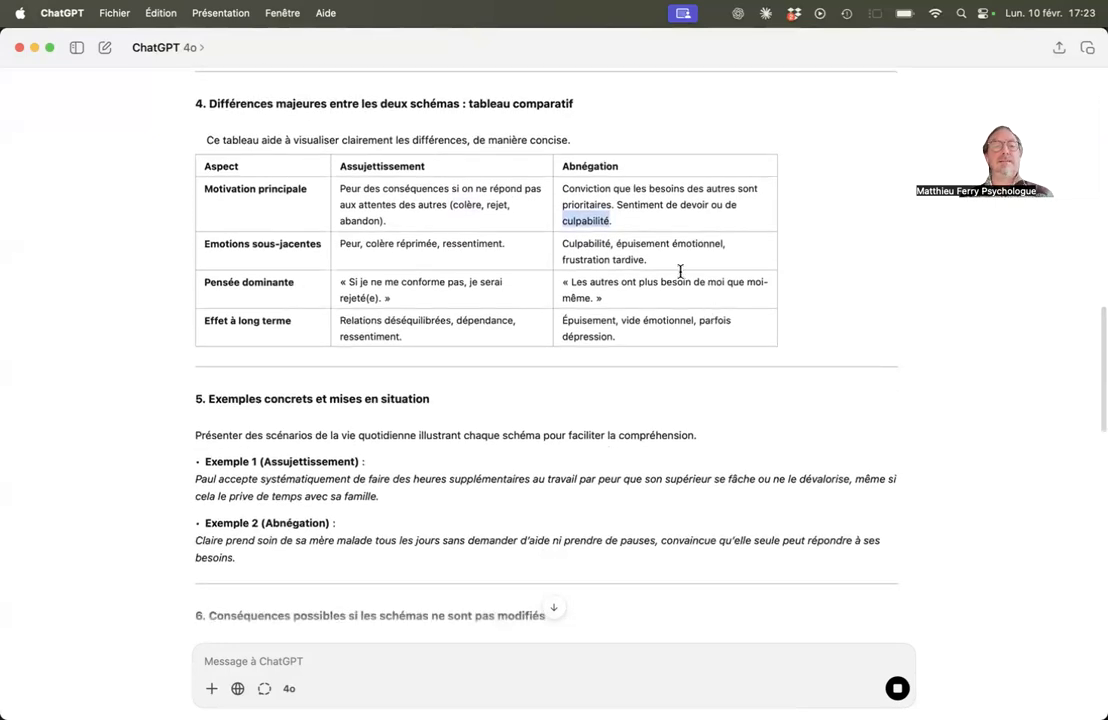
{"action": "scroll", "coordinate": [680, 273], "scroll_direction": "down", "scroll_amount": 4}
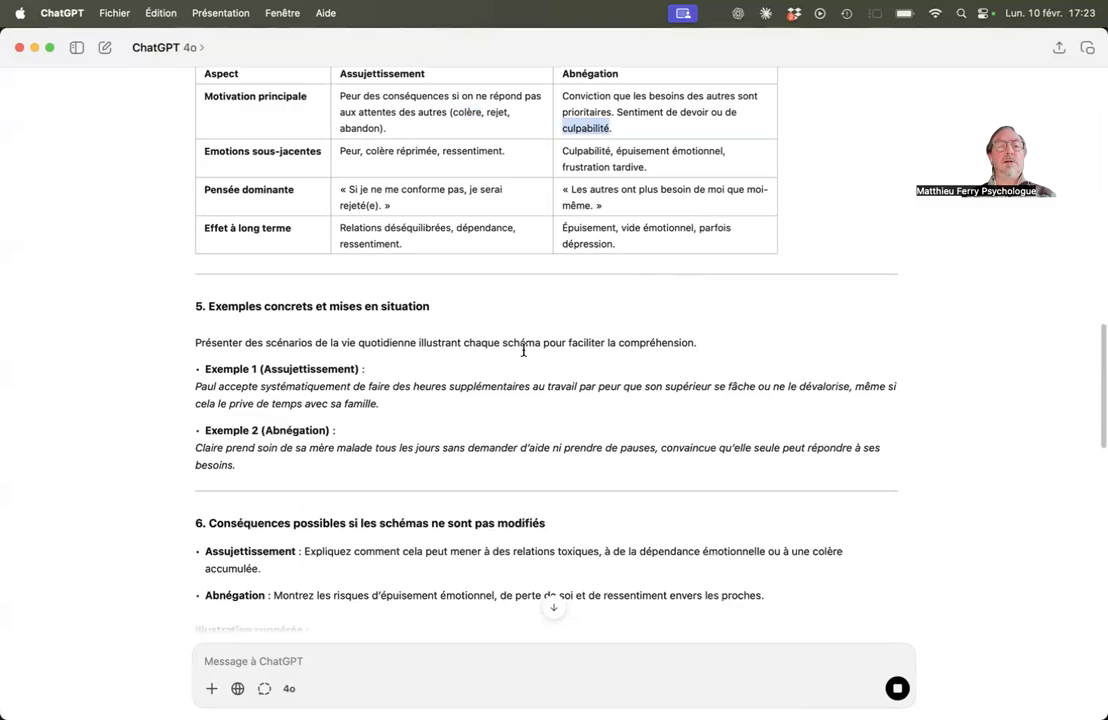
{"action": "scroll", "coordinate": [523, 350], "scroll_direction": "down", "scroll_amount": 3}
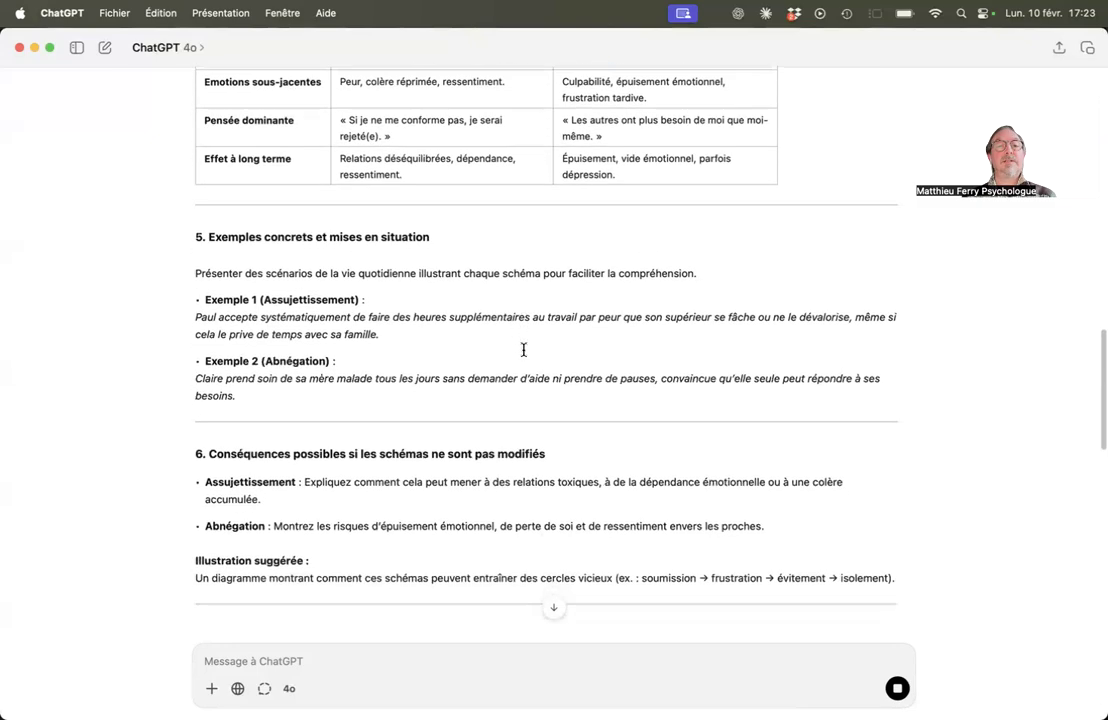
{"action": "scroll", "coordinate": [523, 350], "scroll_direction": "down", "scroll_amount": 2}
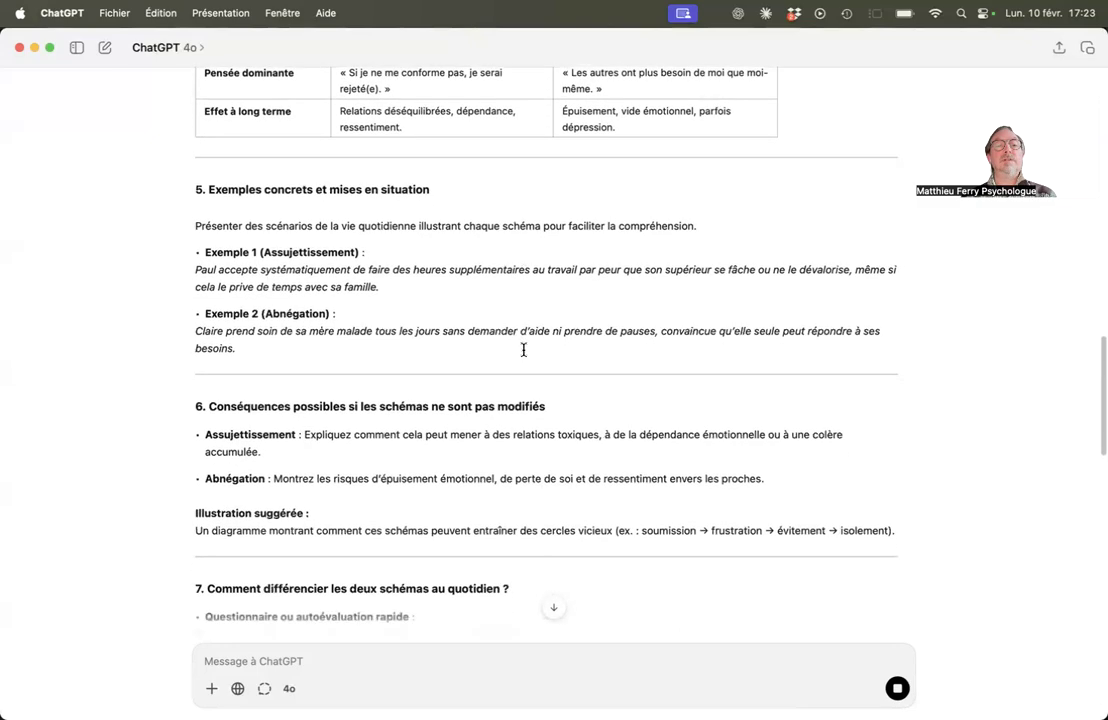
{"action": "scroll", "coordinate": [523, 350], "scroll_direction": "down", "scroll_amount": 6}
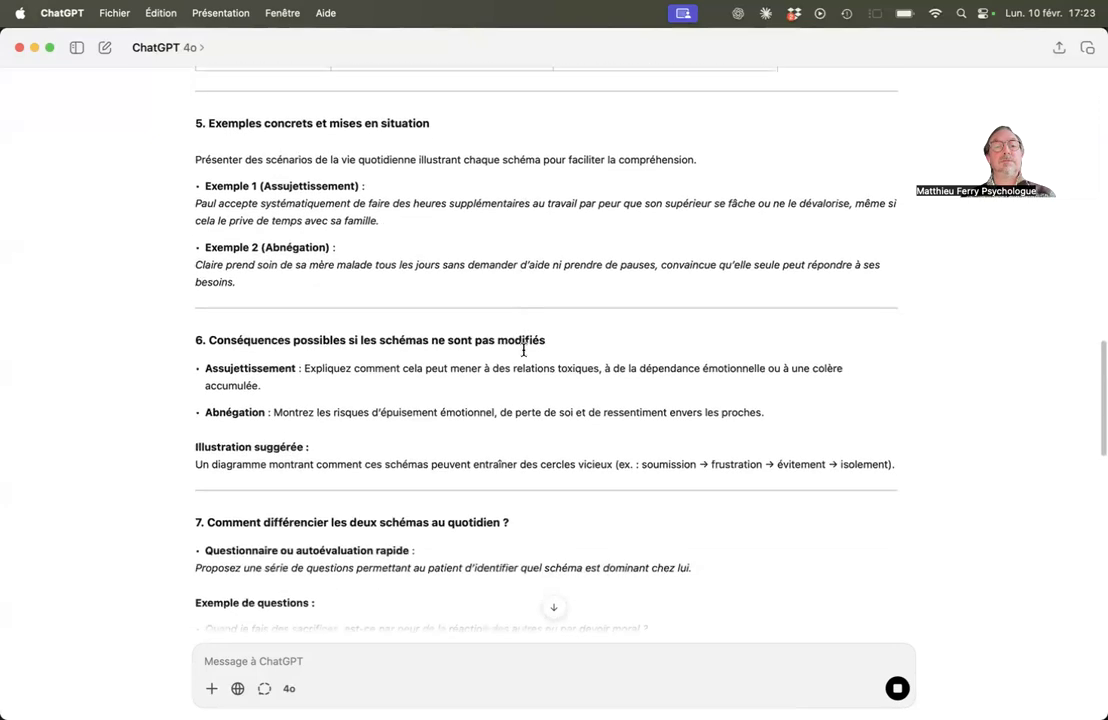
{"action": "scroll", "coordinate": [523, 350], "scroll_direction": "down", "scroll_amount": 10}
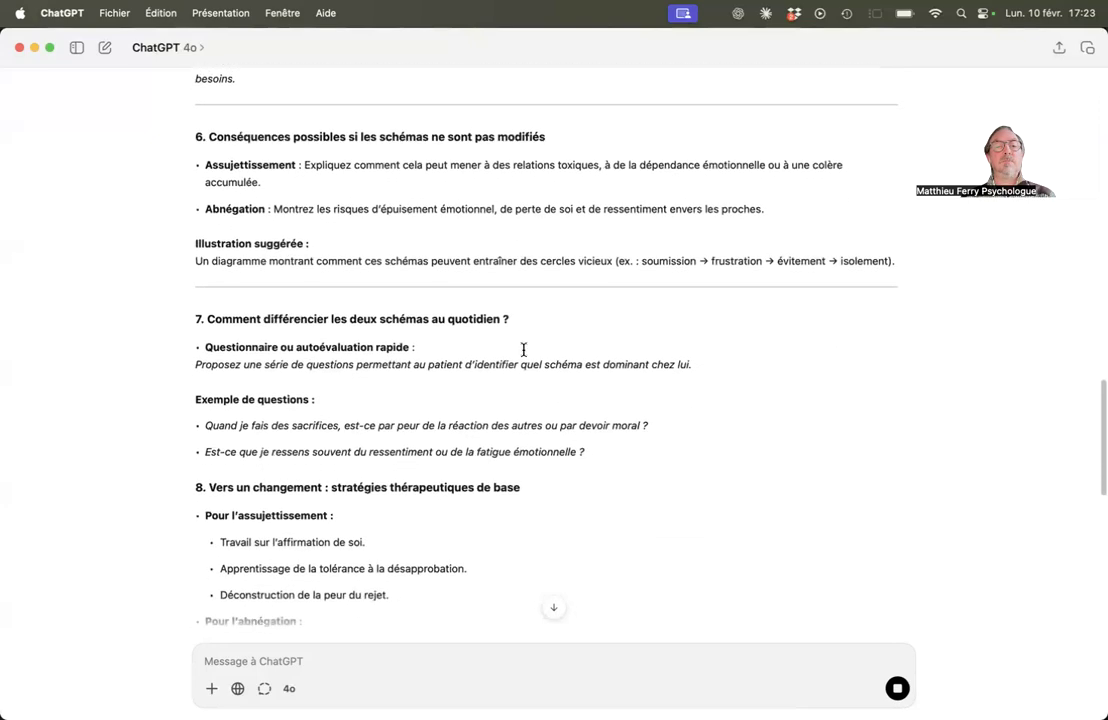
{"action": "scroll", "coordinate": [523, 350], "scroll_direction": "down", "scroll_amount": 2}
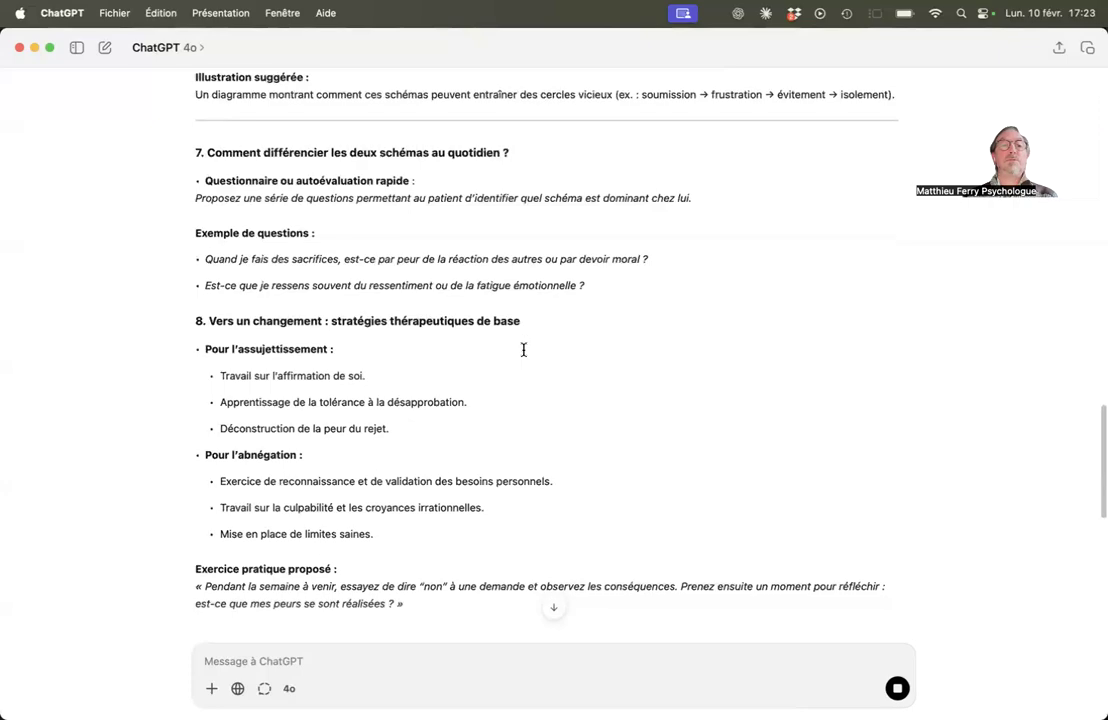
{"action": "scroll", "coordinate": [523, 350], "scroll_direction": "down", "scroll_amount": 3}
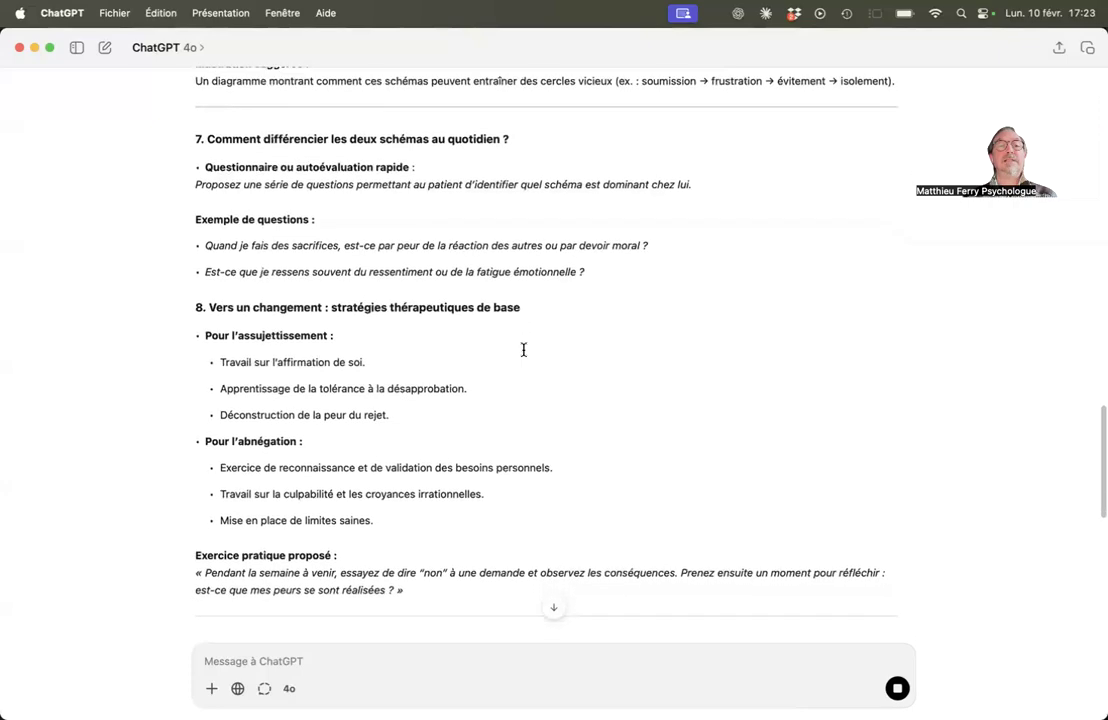
{"action": "scroll", "coordinate": [523, 349], "scroll_direction": "down", "scroll_amount": 3}
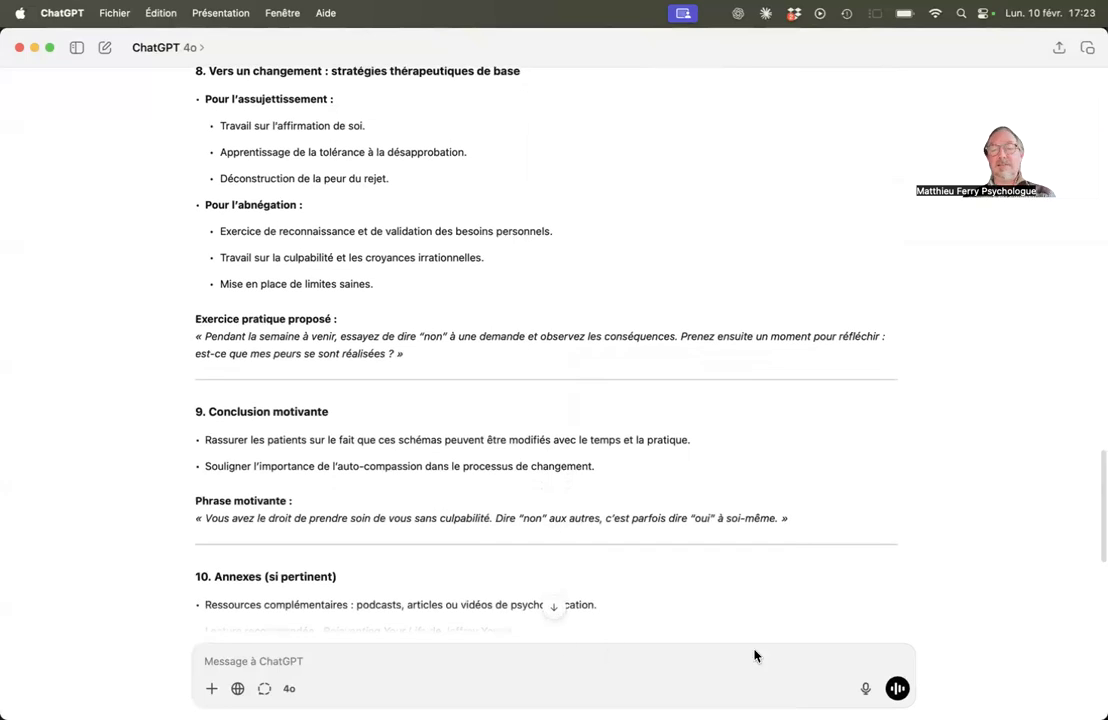
Step: Dictate and send a French follow-up asking to refine the structure and explanation for clinical psychologist colleagues, emphasising the central role of emotions in each schema
{"action": "left_click", "coordinate": [865, 689]}
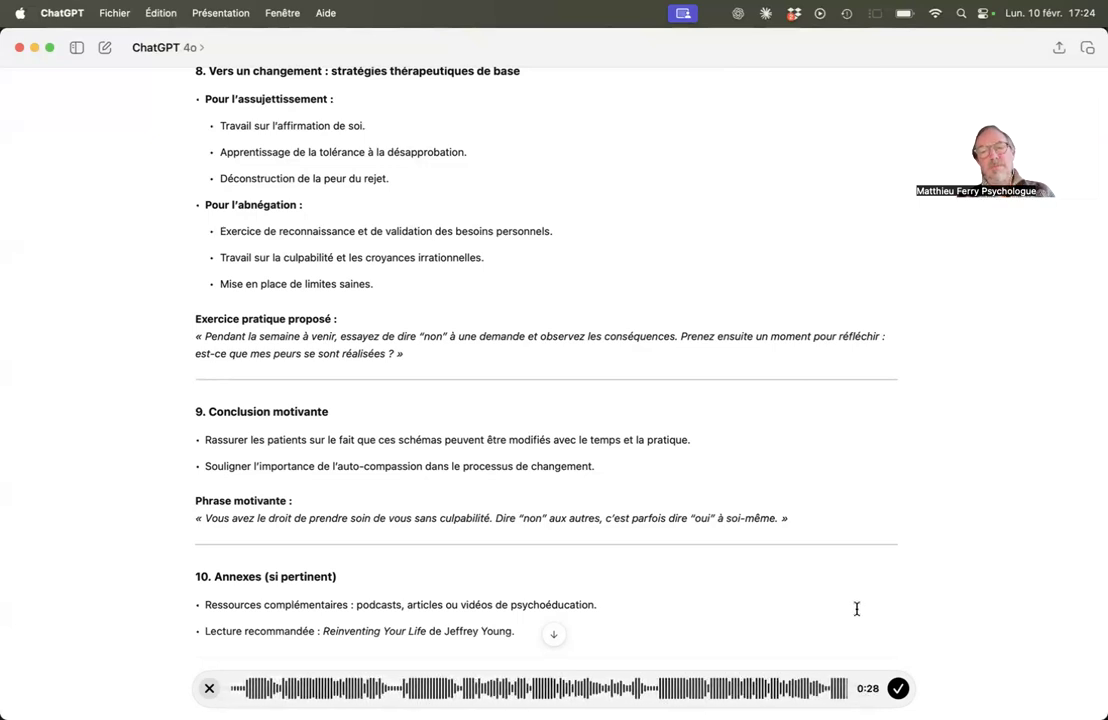
{"action": "left_click", "coordinate": [898, 690]}
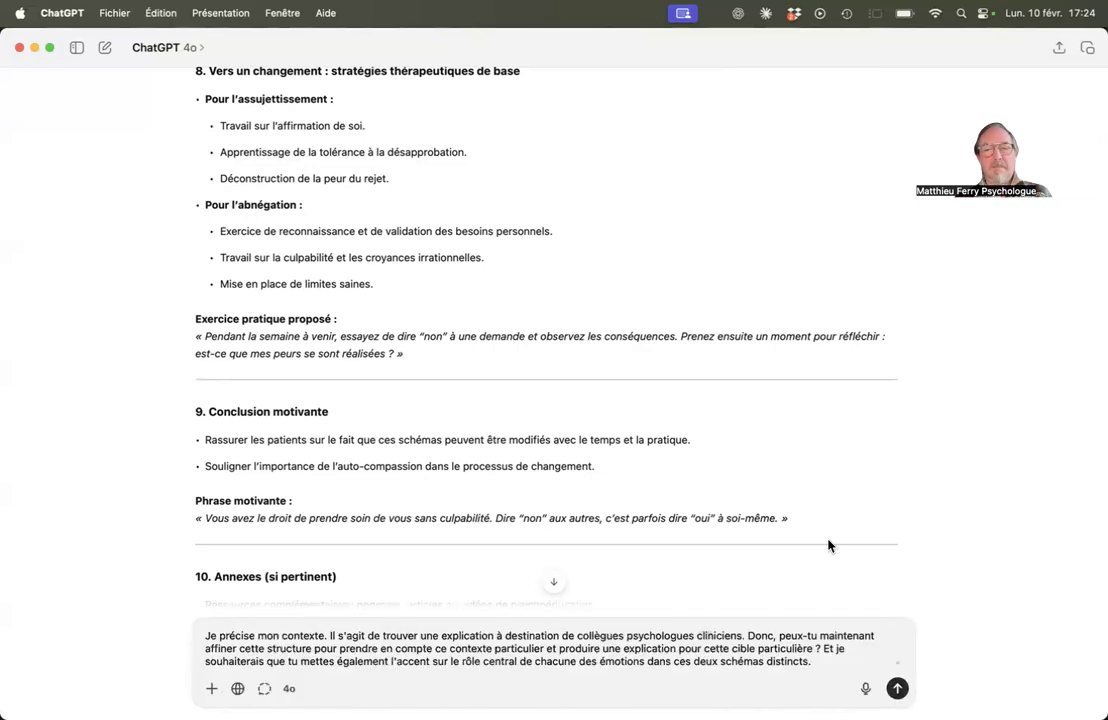
{"action": "left_click", "coordinate": [897, 688]}
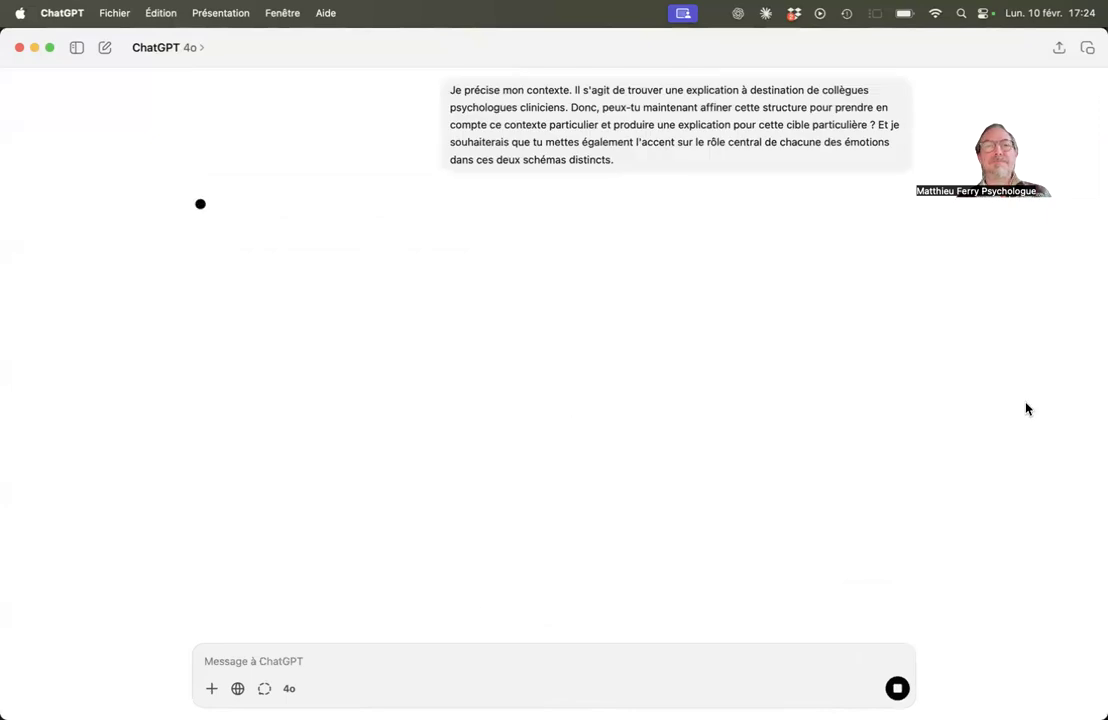